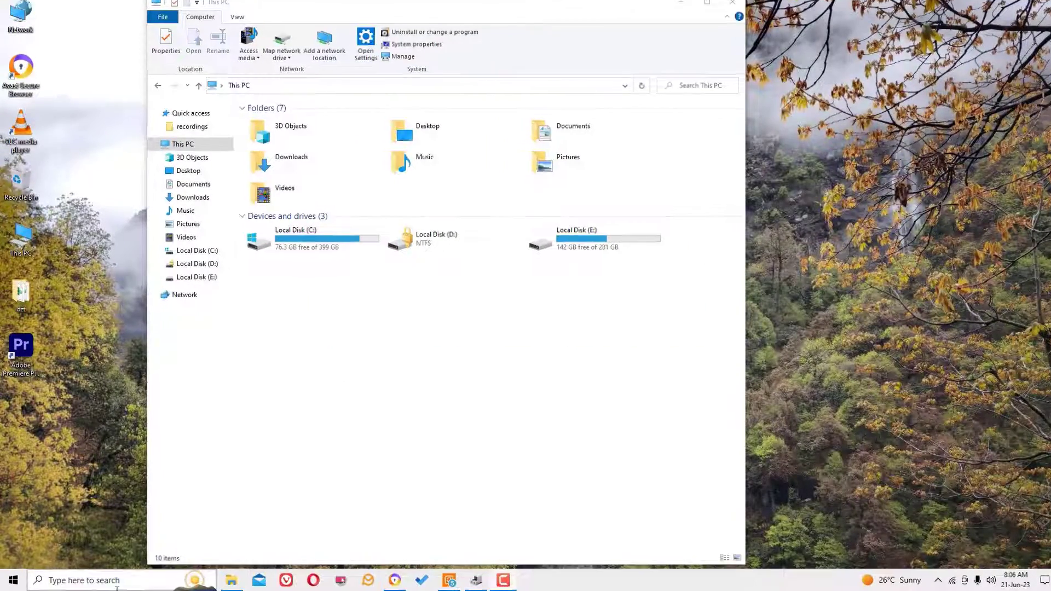
Step: Open Device Manager from a 'dev' search and find USB Mass Storage Device under Universal Serial Bus controllers
left_click(117, 587)
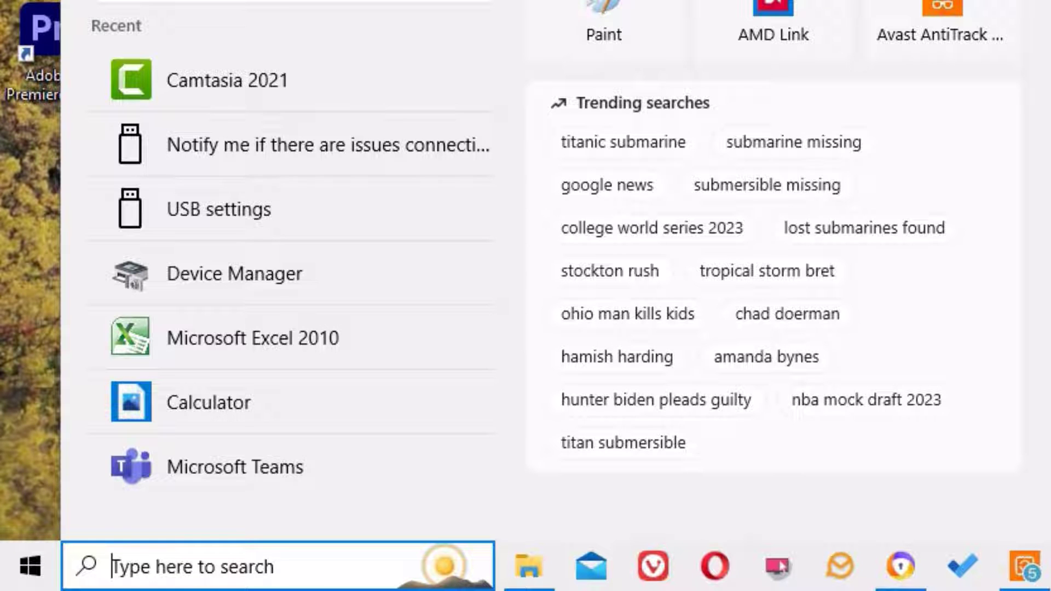
type("dev")
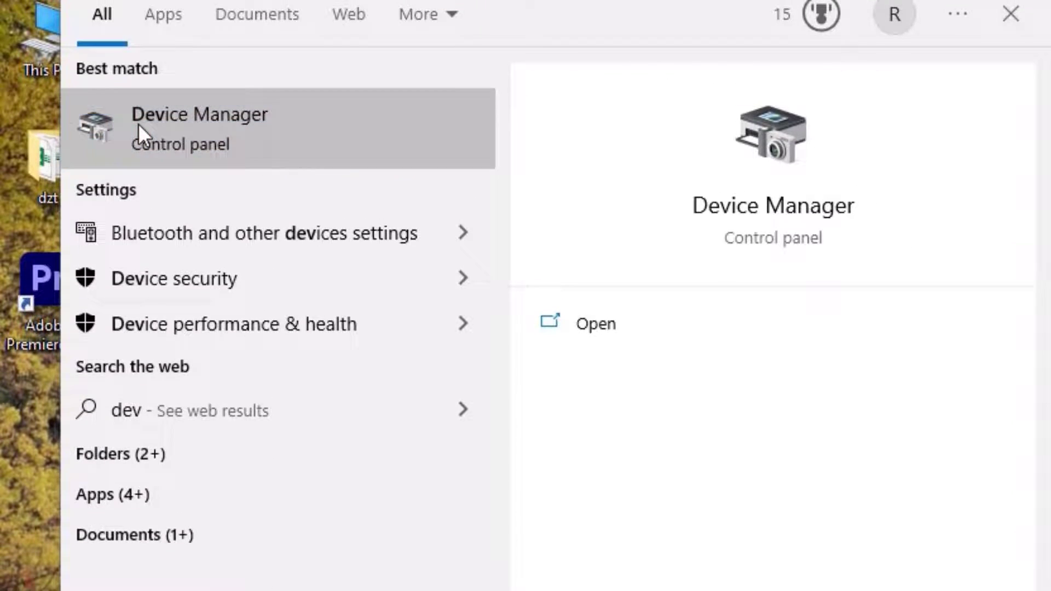
left_click(138, 123)
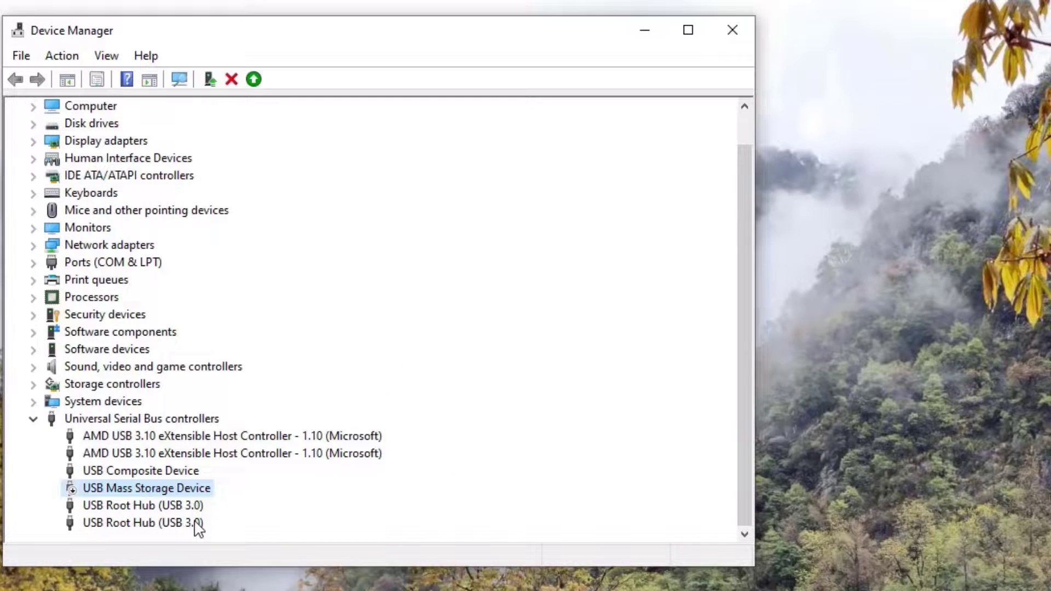
left_click(197, 522)
scroll(197, 526, "down", 1)
Step: Reinstall the USB Mass Storage Device driver from the list of compatible drivers on the computer
right_click(153, 486)
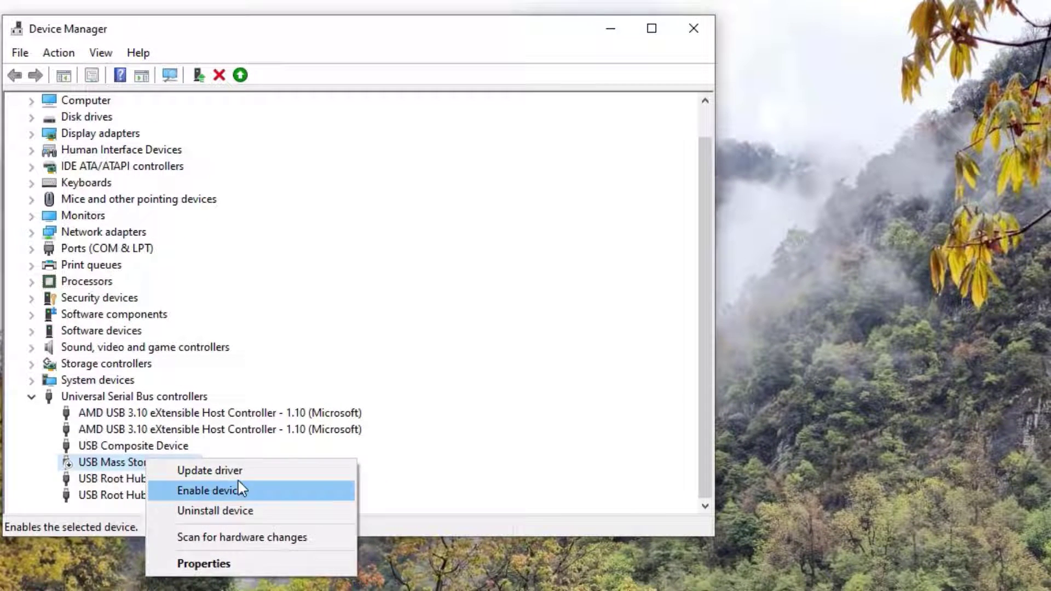
left_click(246, 515)
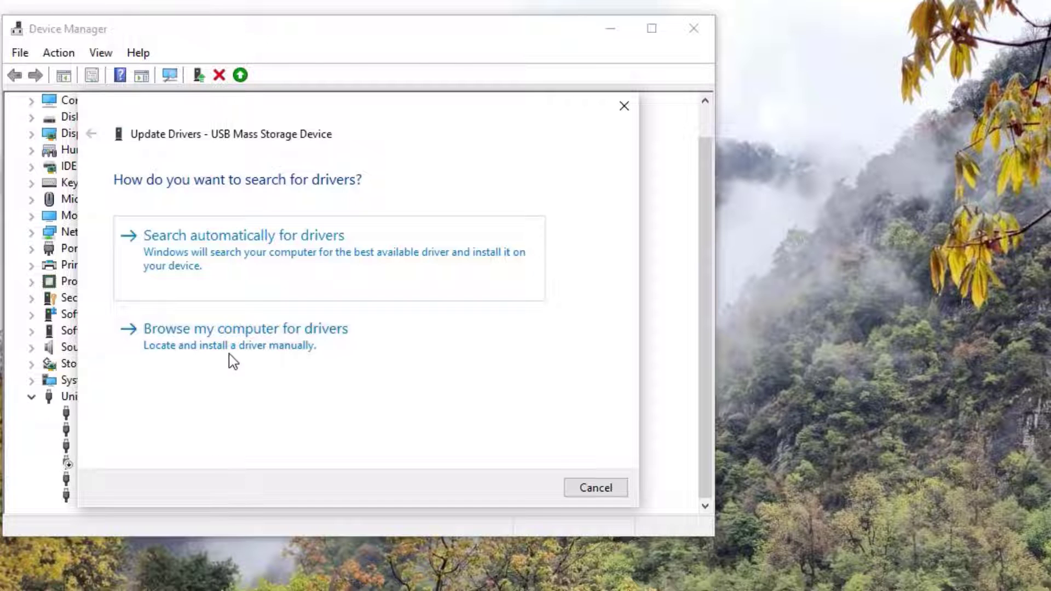
left_click(233, 361)
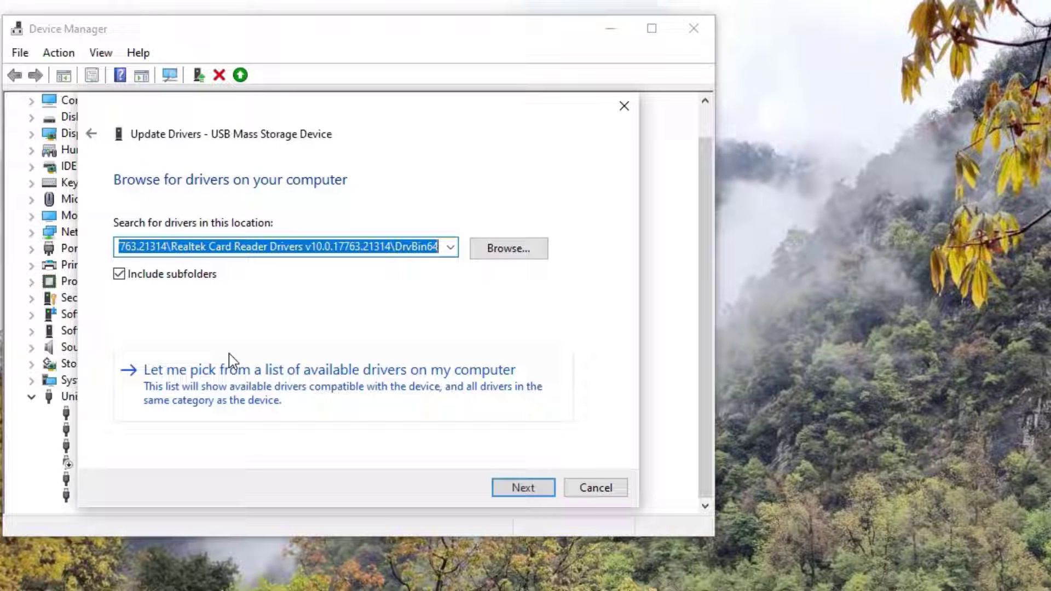
left_click(228, 384)
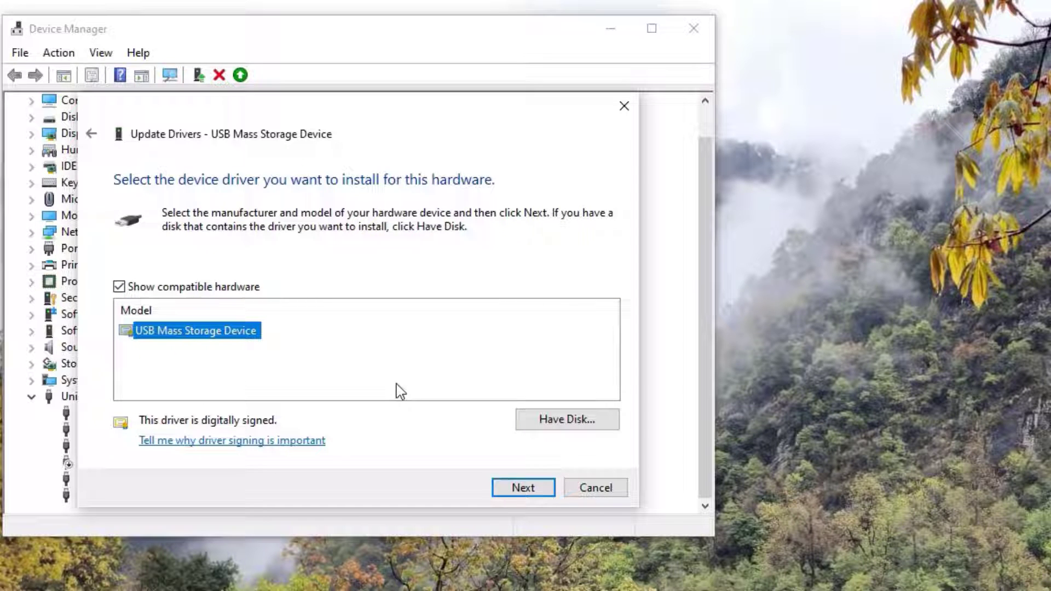
left_click(511, 487)
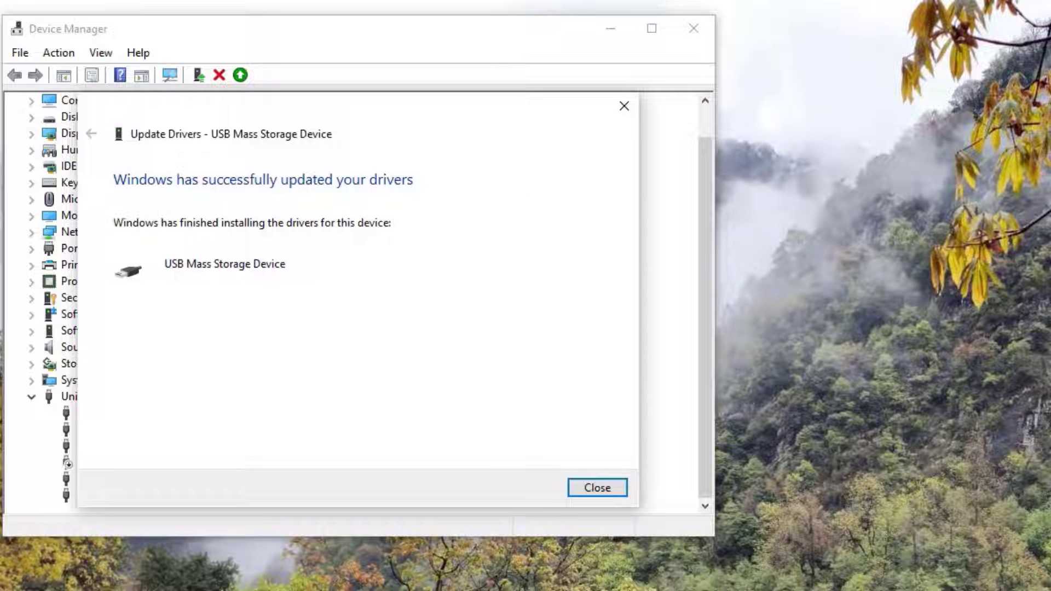
key("Return")
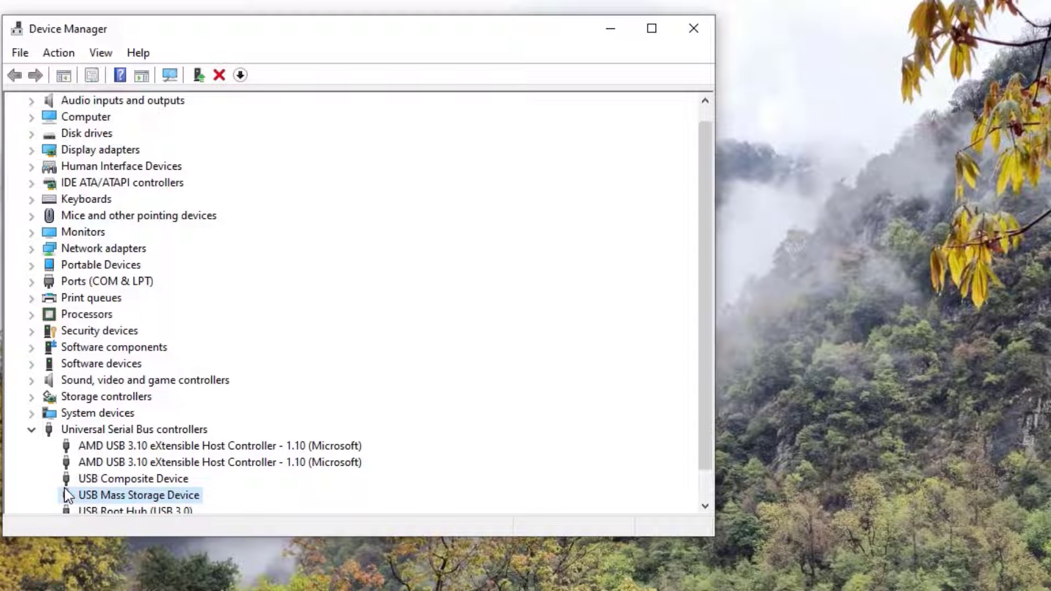
key("super+e")
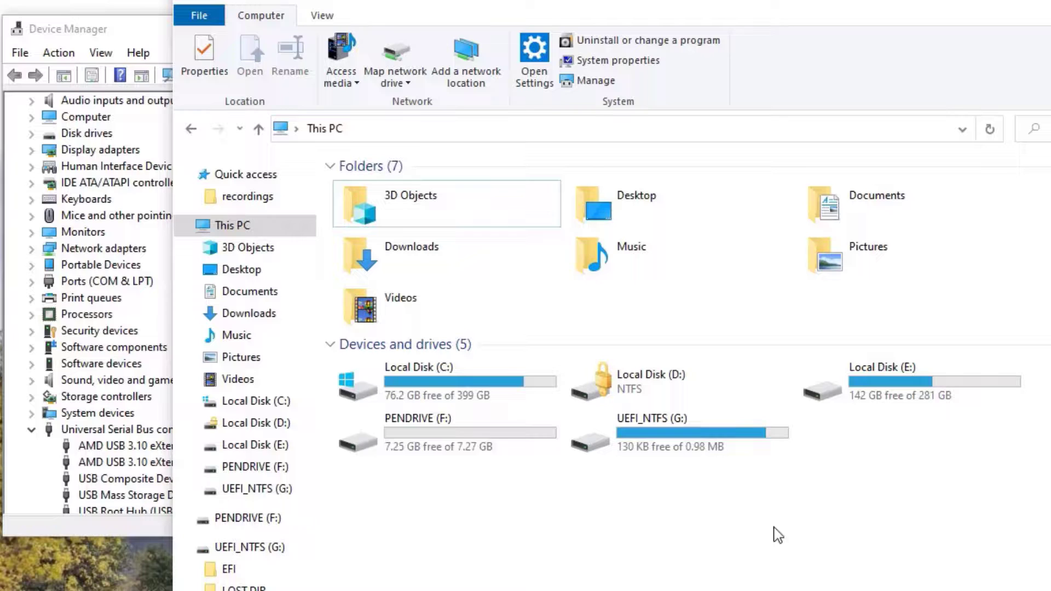
left_click(460, 419)
left_click(564, 529)
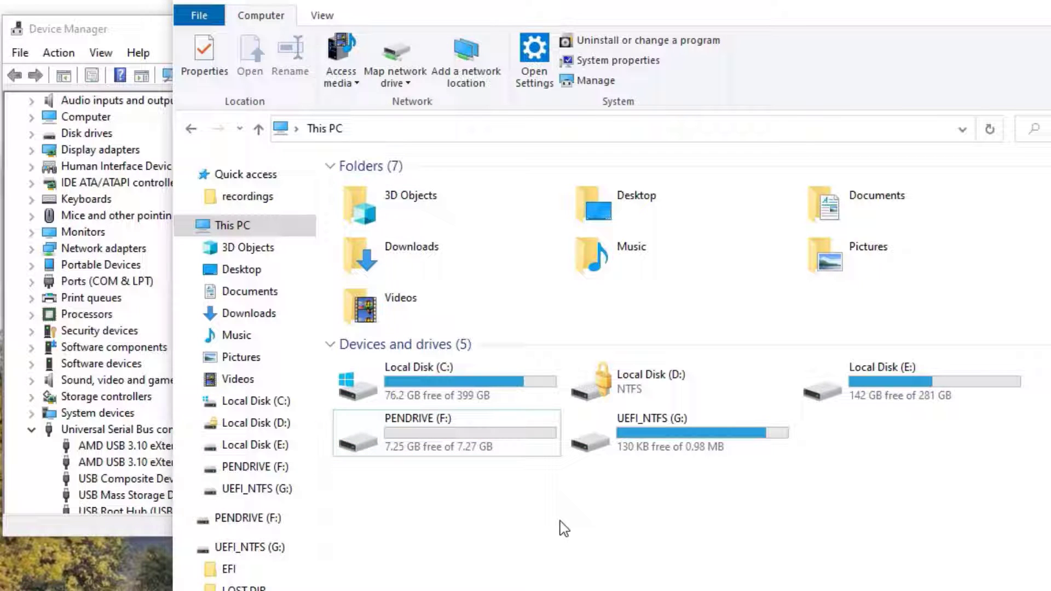
key("alt+F4")
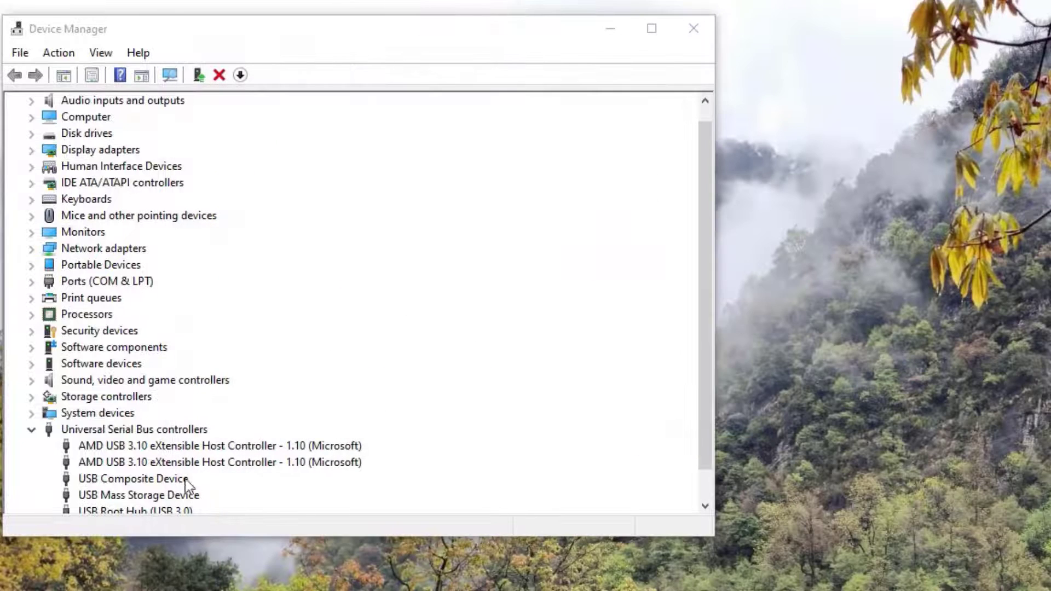
scroll(305, 414, "down", 1)
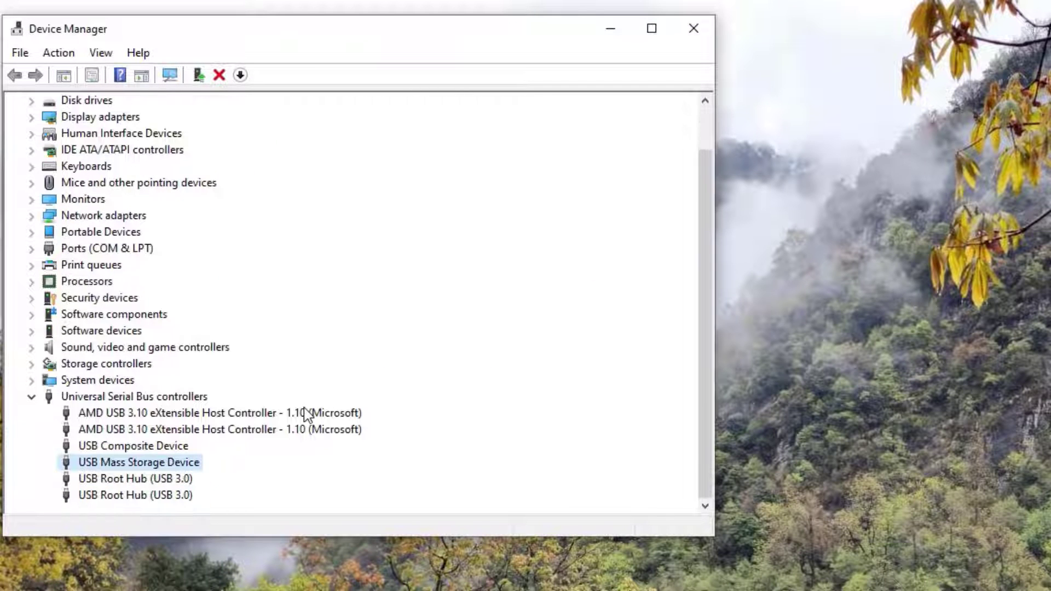
Step: Uninstall USB Mass Storage Device from Device Manager
right_click(155, 466)
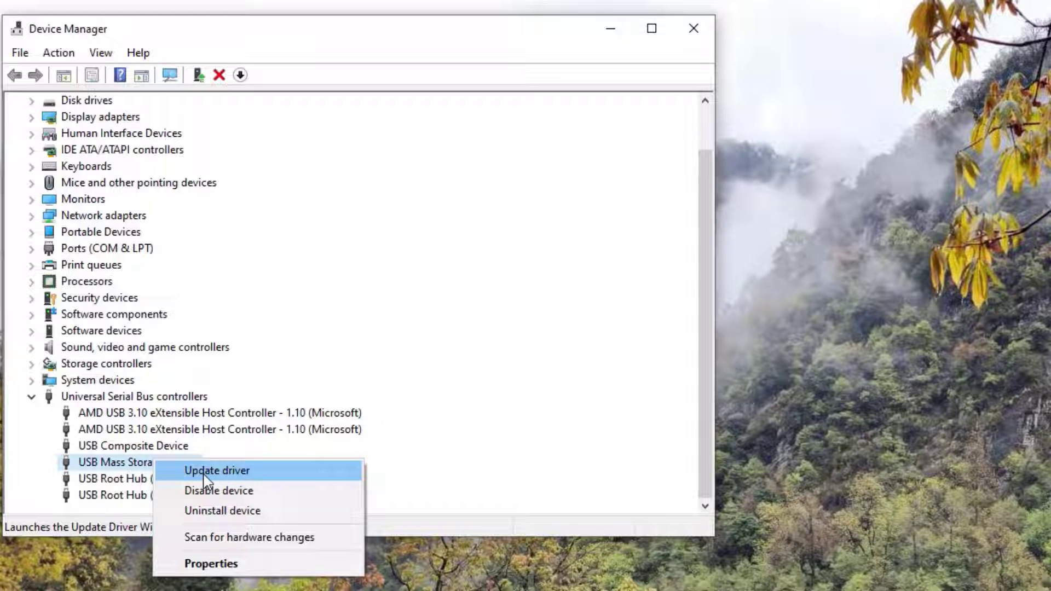
left_click(219, 510)
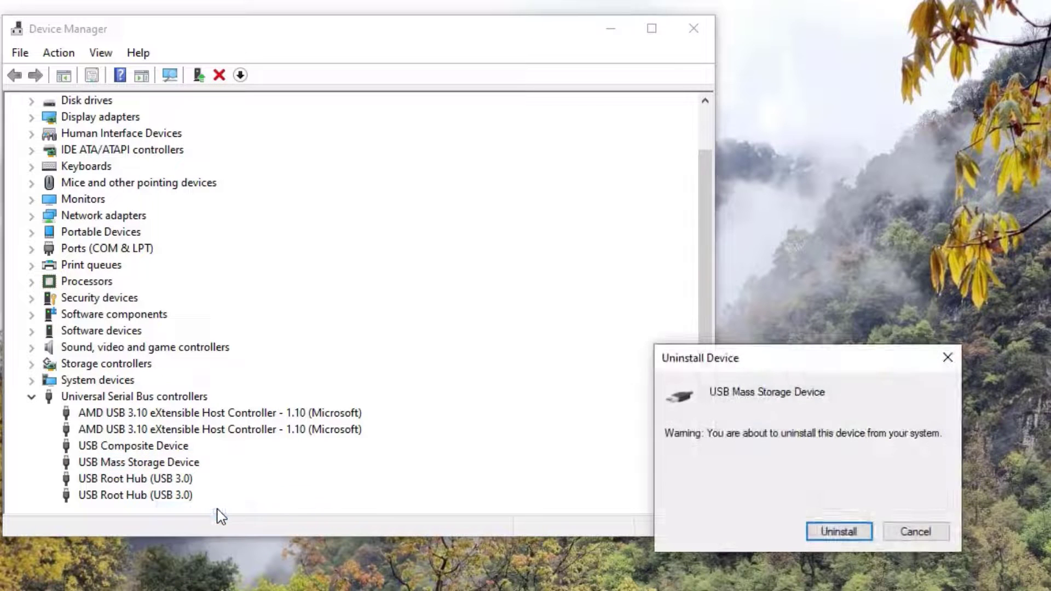
left_click(843, 534)
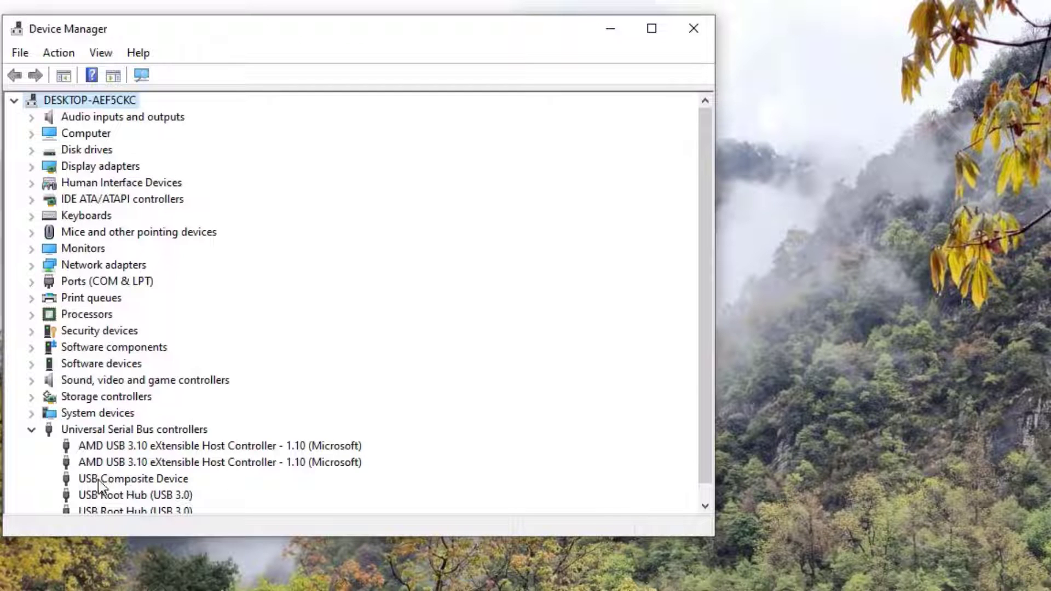
Step: Scan for hardware changes and confirm USB Mass Storage Device is listed again
scroll(705, 421, "down", 1)
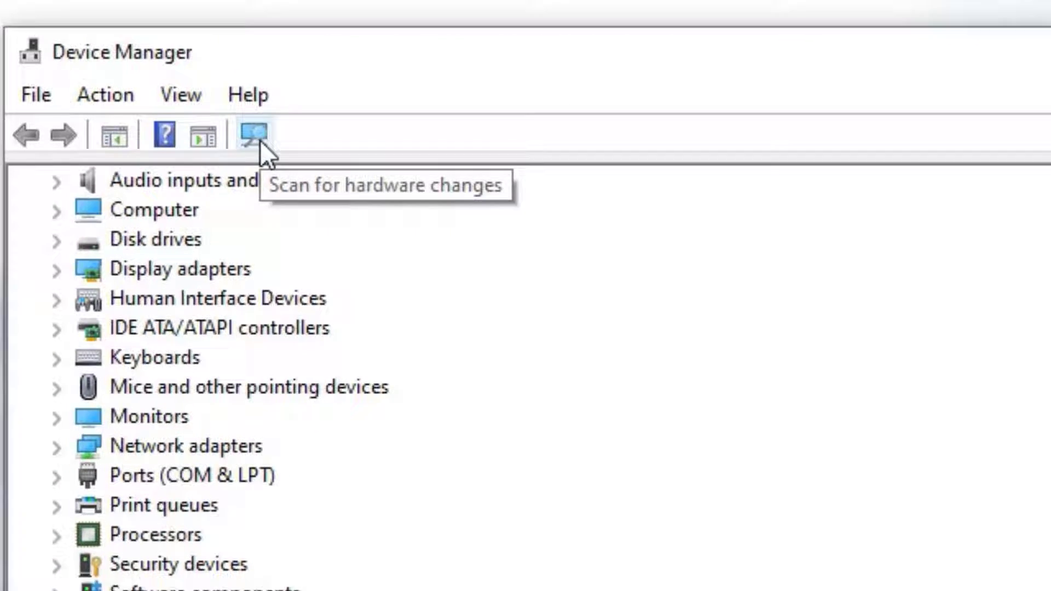
left_click(269, 145)
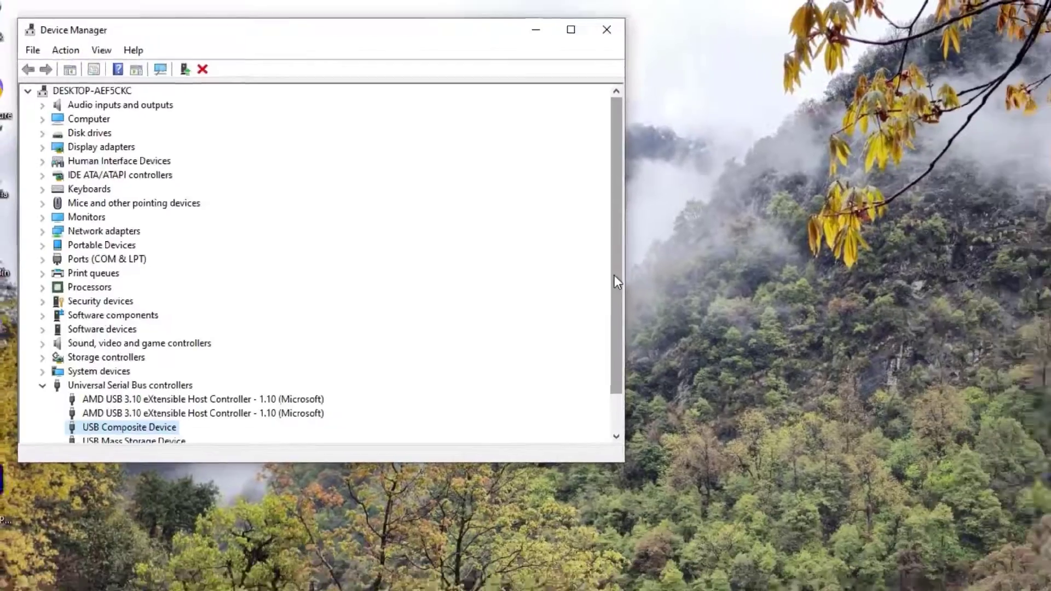
scroll(709, 393, "down", 1)
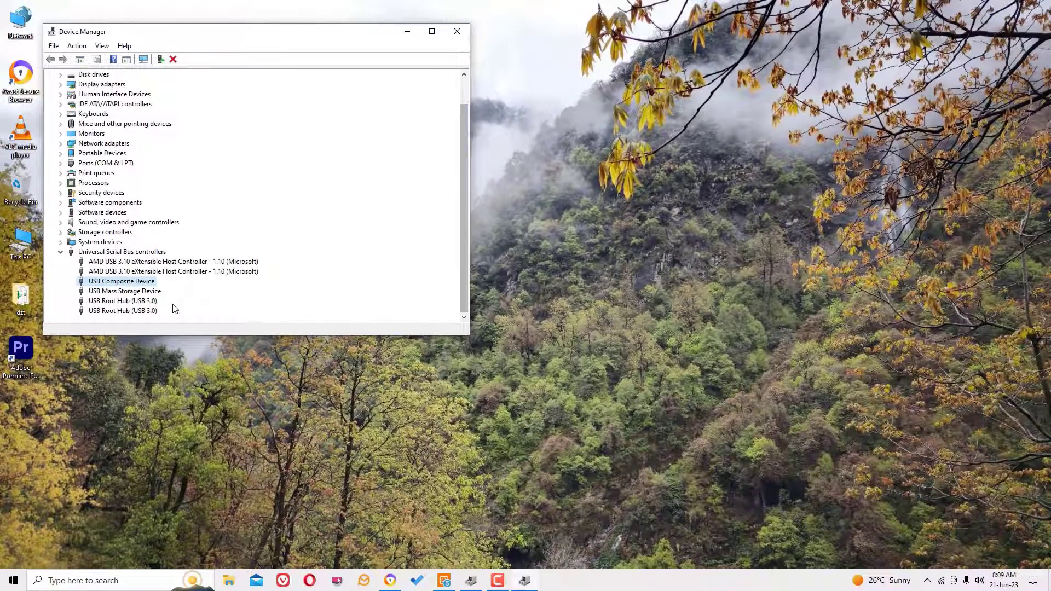
left_click(146, 294)
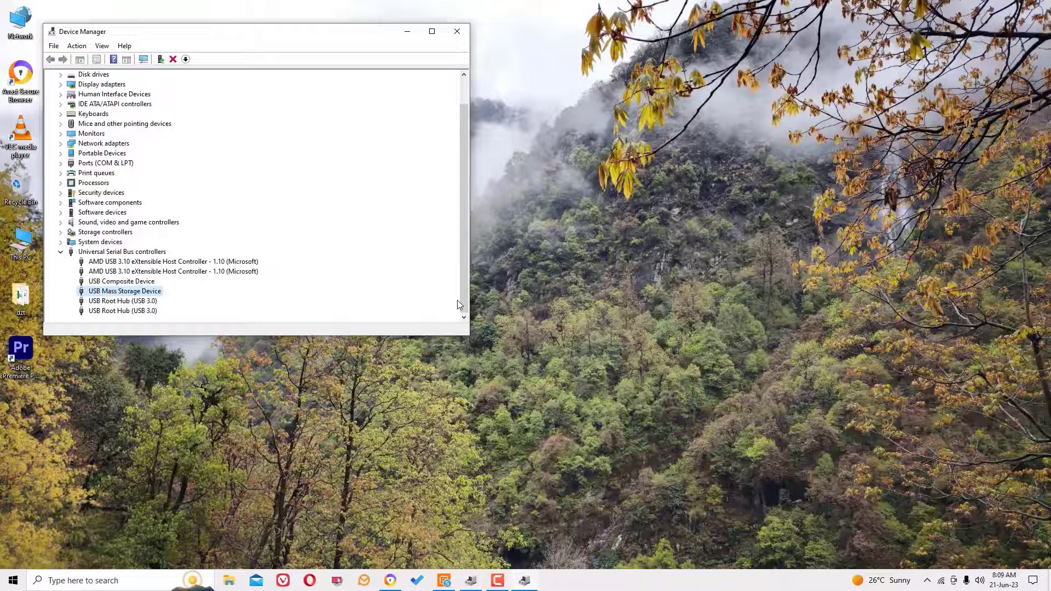
Step: Check that This PC shows PENDRIVE (F:), then close File Explorer and Device Manager
key("super+e")
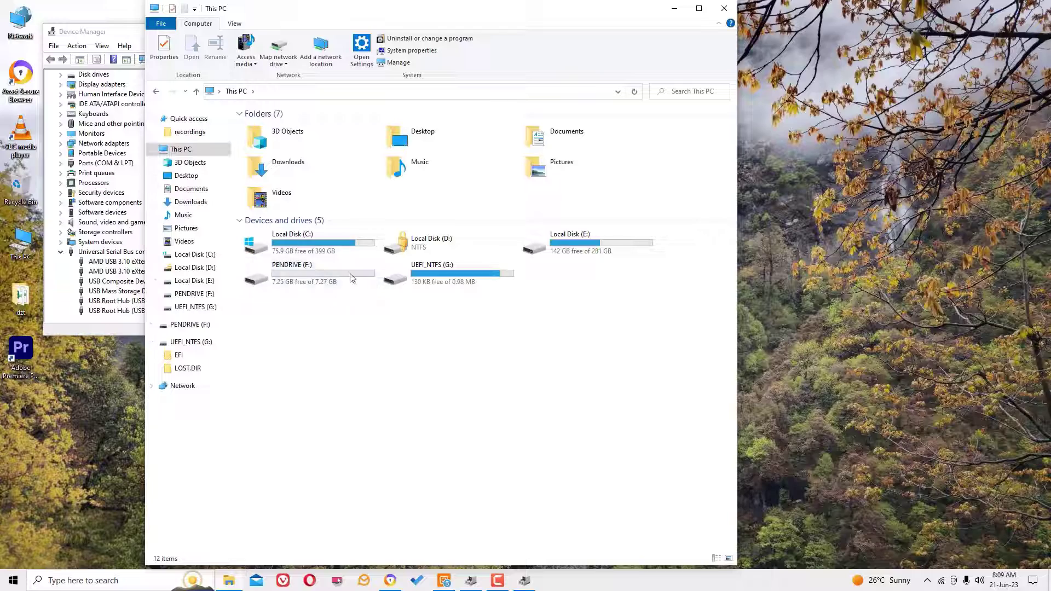
left_click(726, 7)
key("alt+F4")
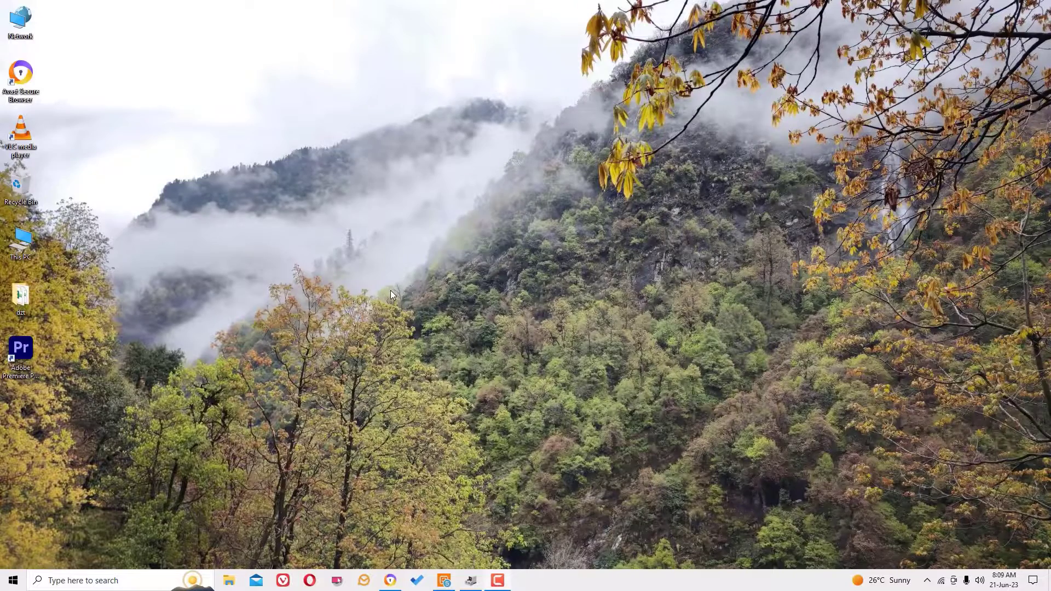
Step: Launch Windows PowerShell as administrator and run msdt.exe -id devicediagnostics
left_click(87, 583)
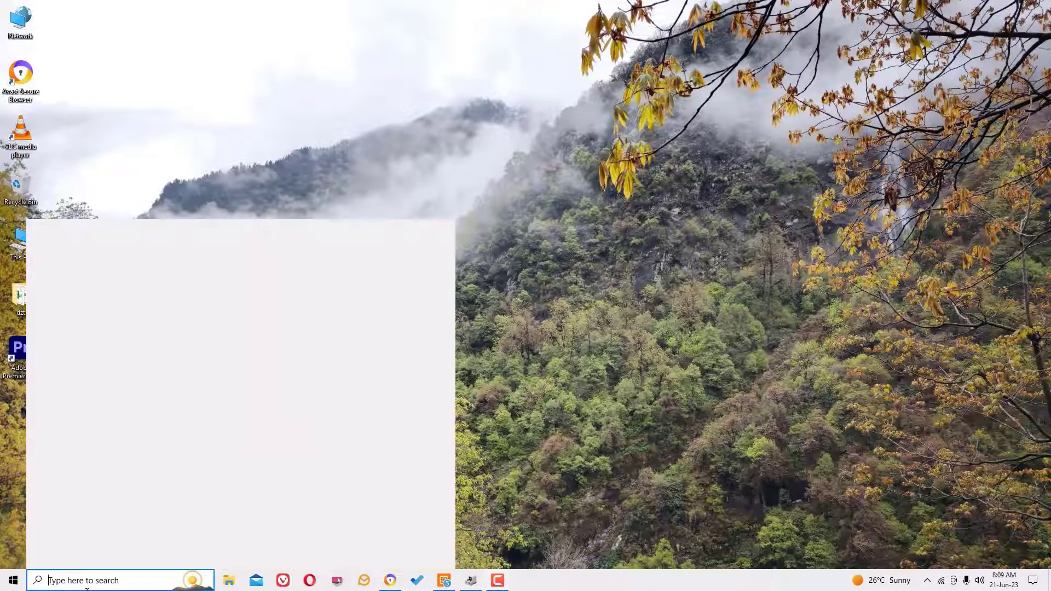
type("power")
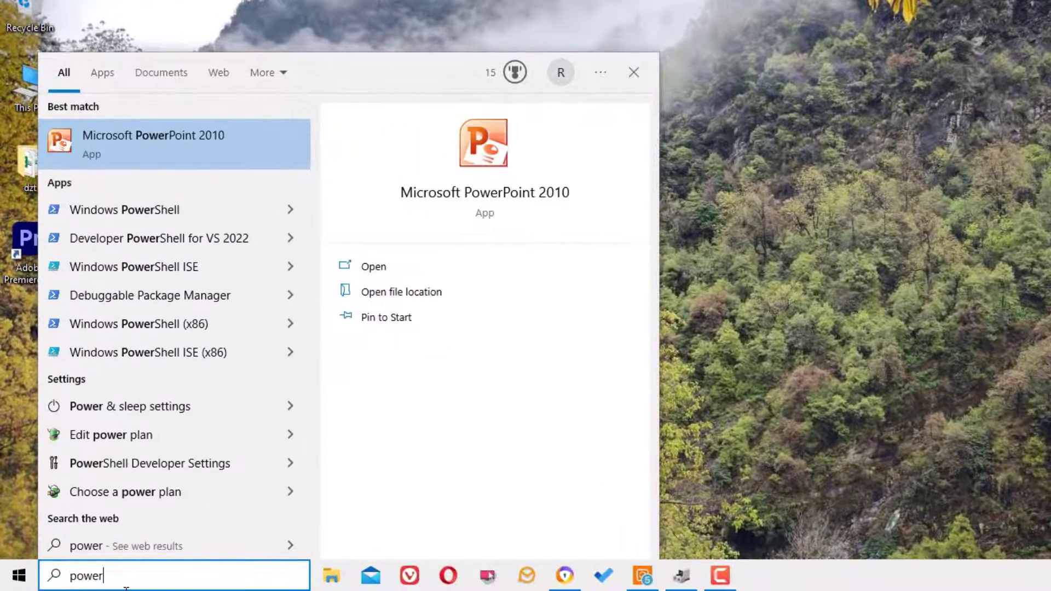
key("Down")
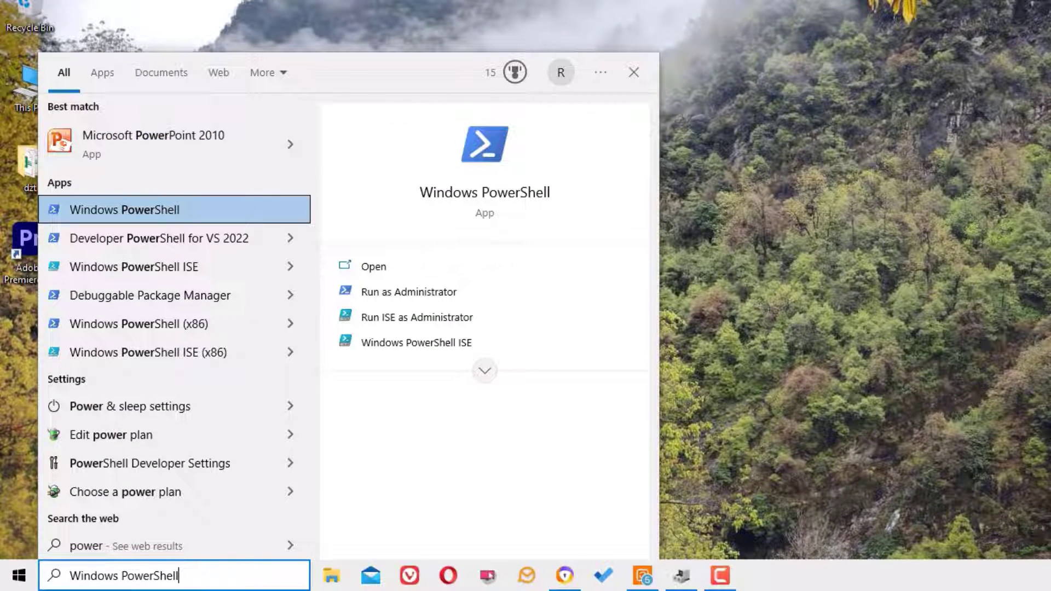
right_click(137, 219)
left_click(176, 229)
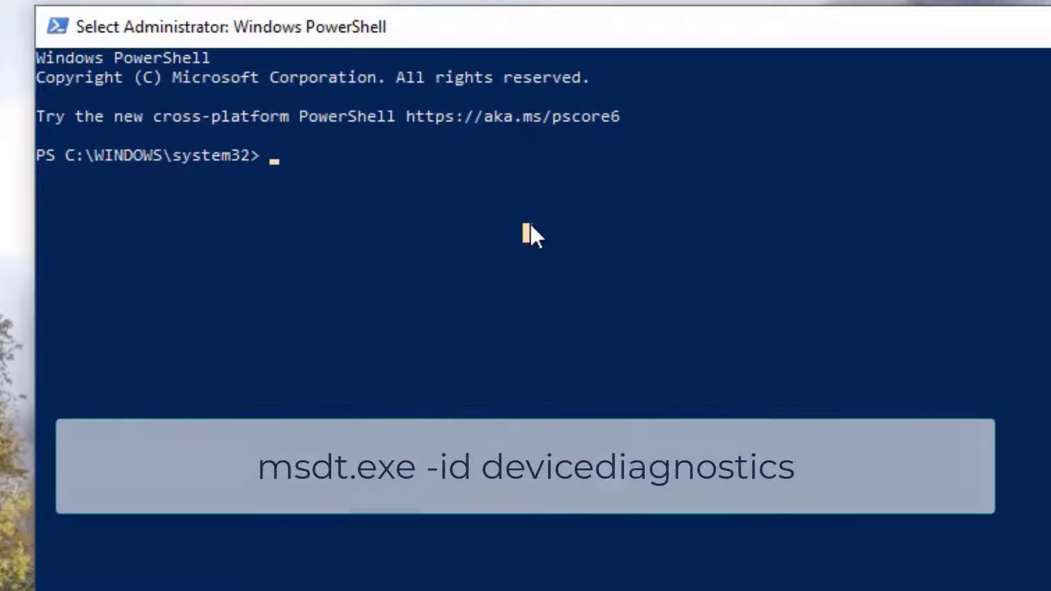
type("msdt.")
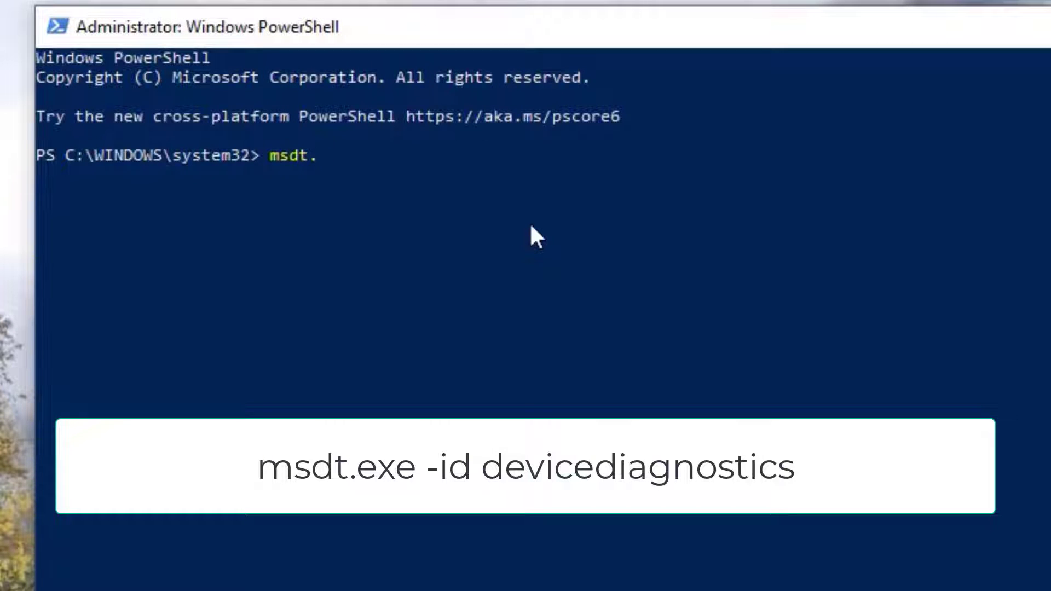
type("exe -id de")
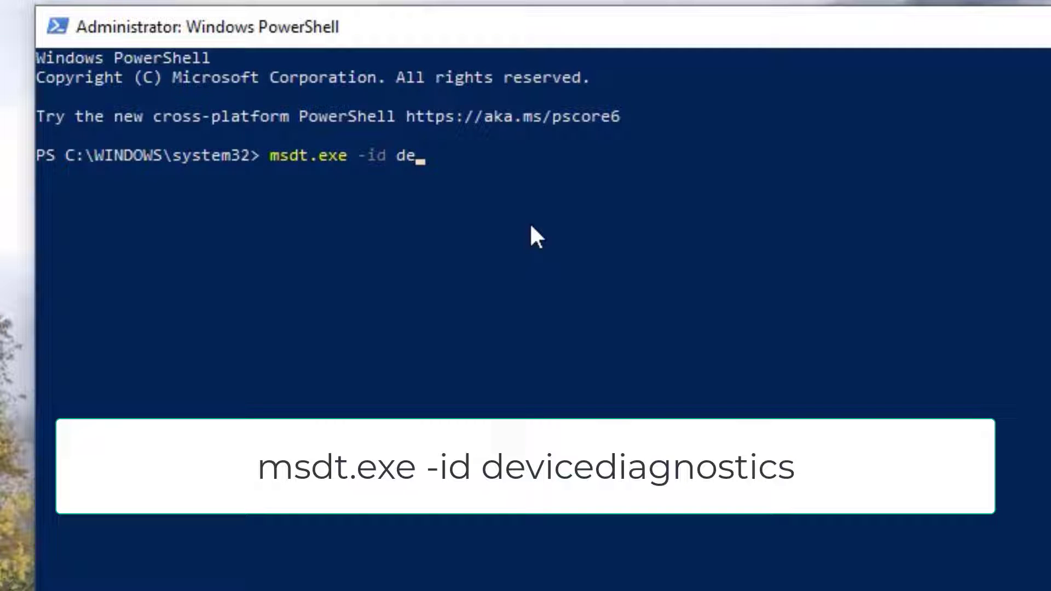
type("vicediagnostics")
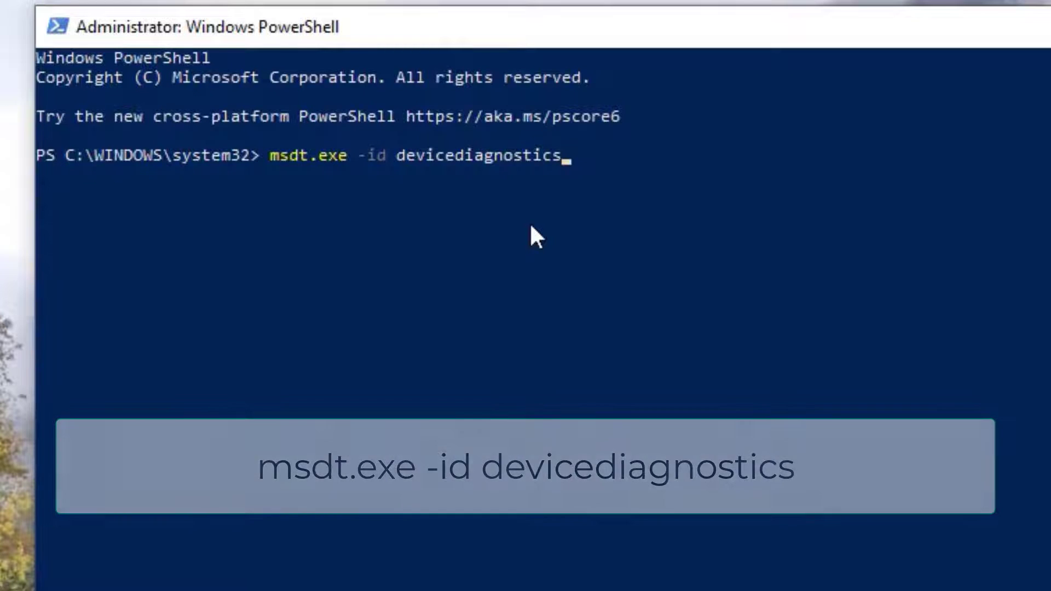
key("Return")
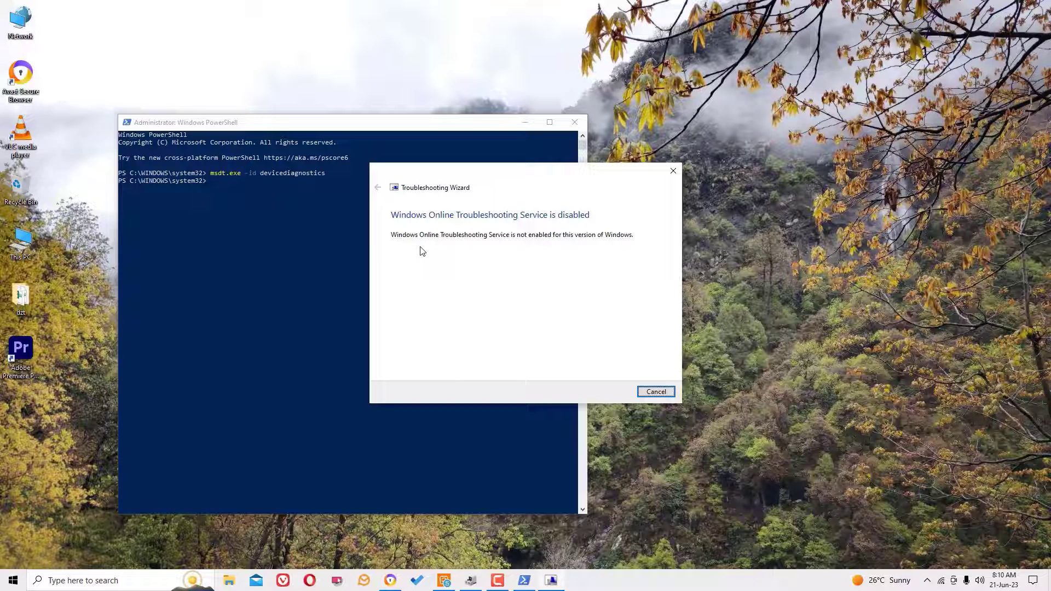
Step: Cancel the Troubleshooting Wizard reporting the disabled service and close PowerShell
left_click(652, 390)
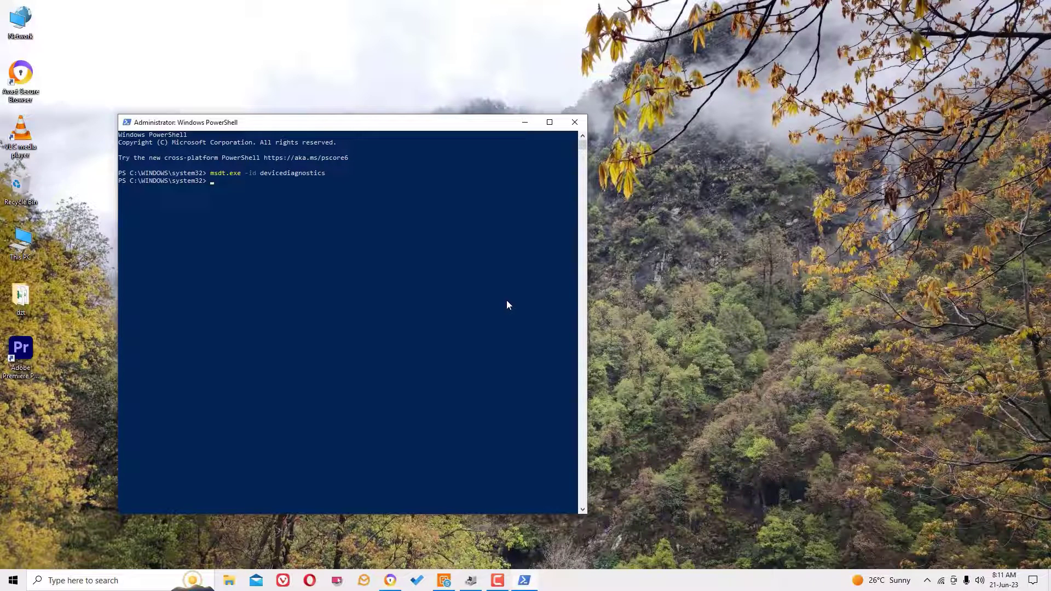
key("alt+F4")
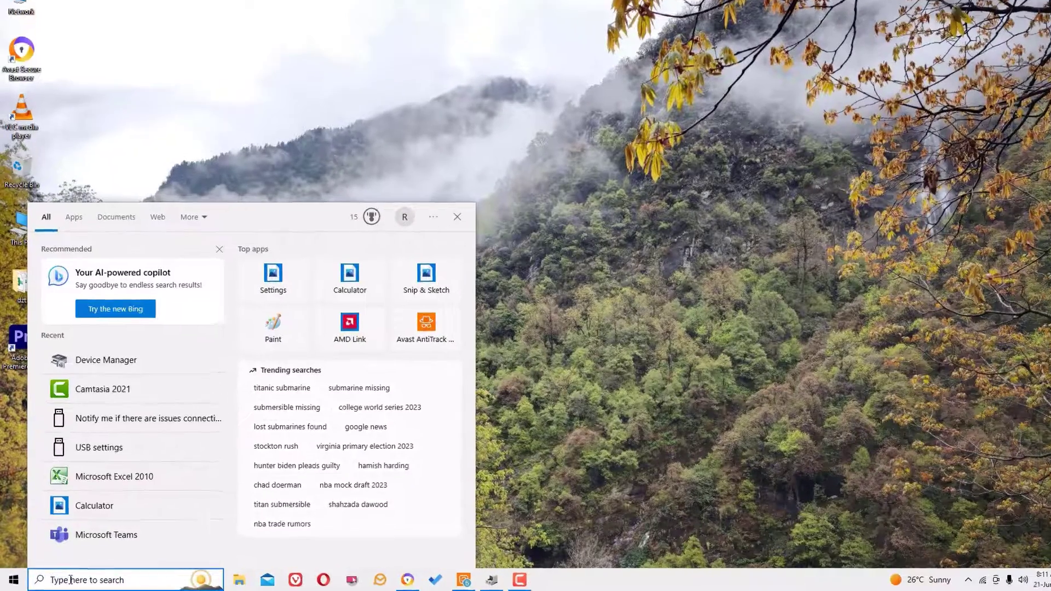
Step: Reach Additional power settings via a 'power and' search, activate Balanced, and edit its plan settings
type("power and")
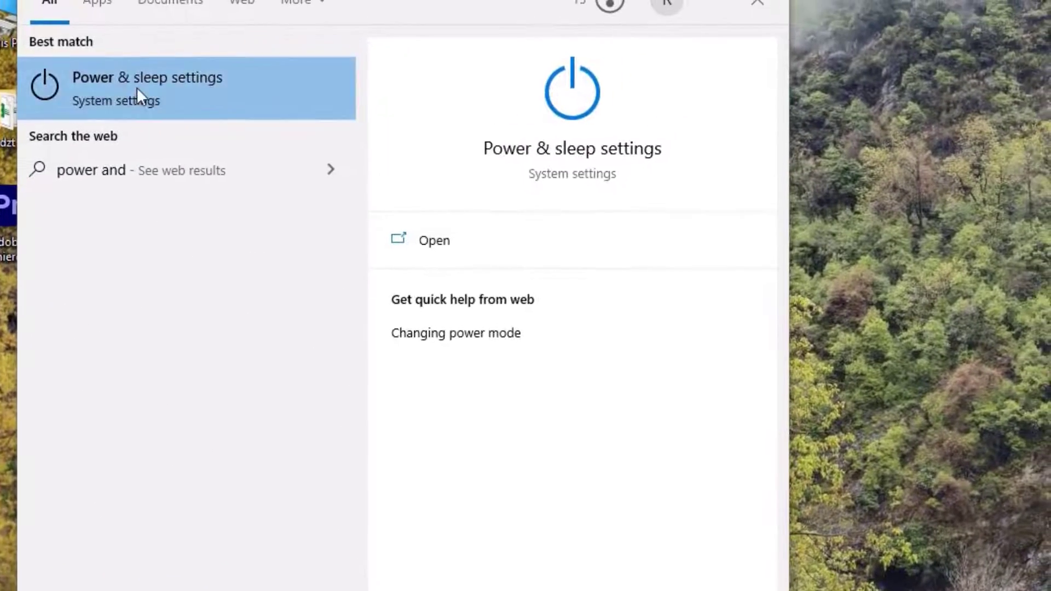
key("Escape")
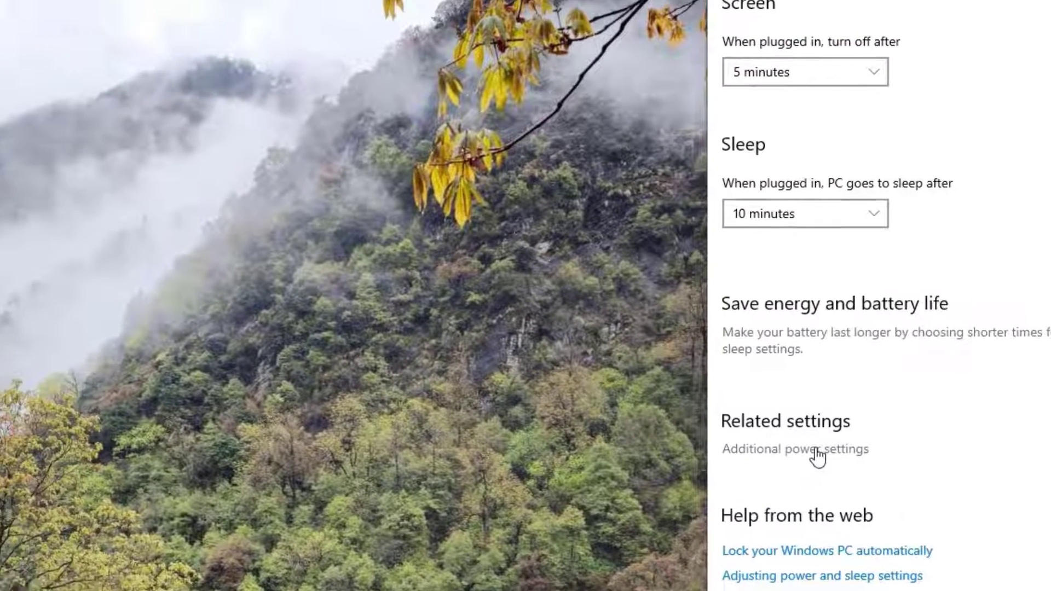
left_click(690, 419)
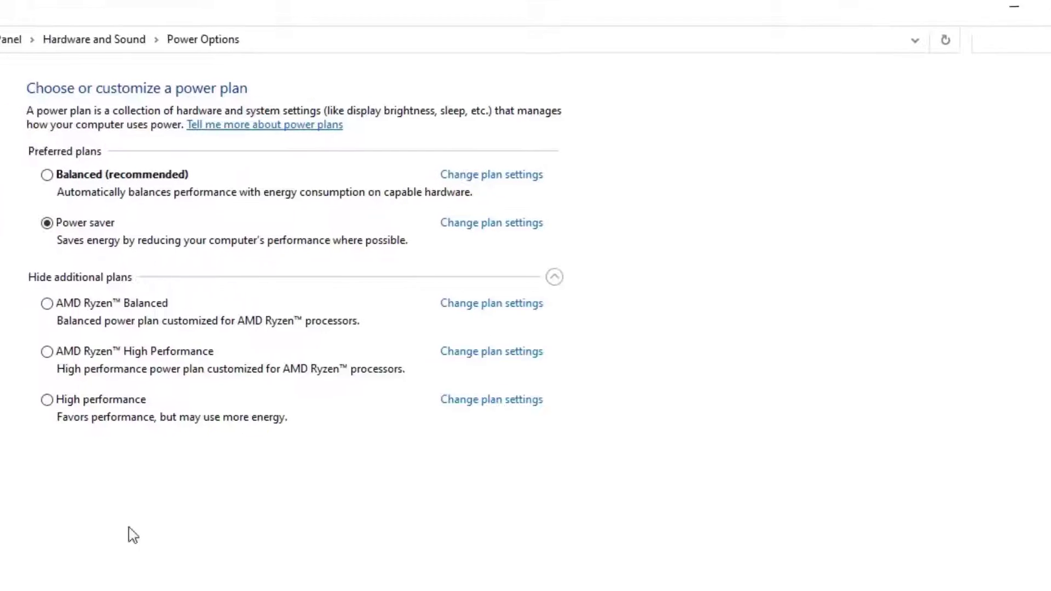
left_click(78, 183)
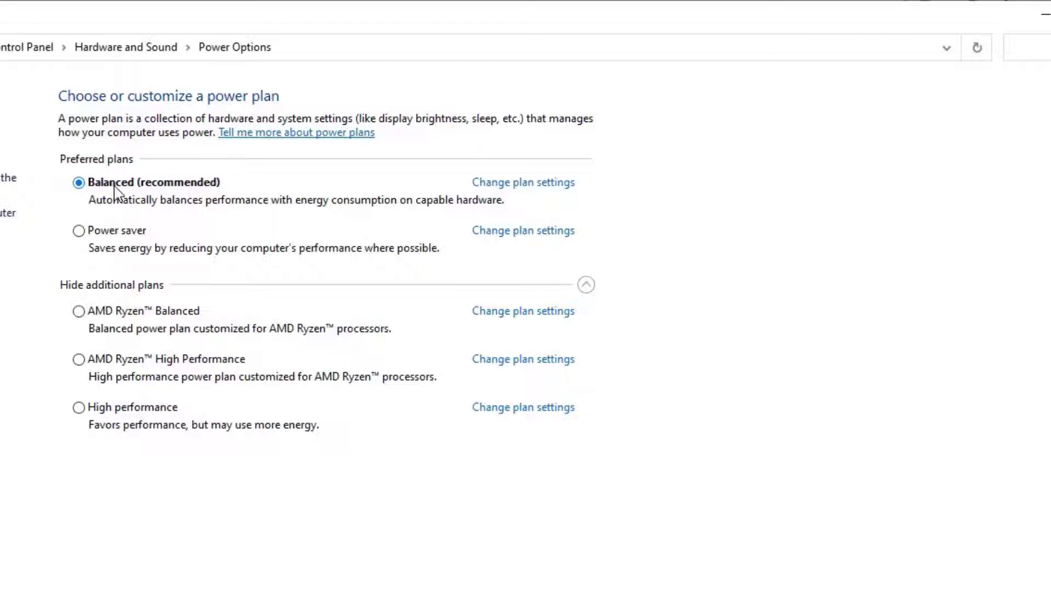
left_click(530, 186)
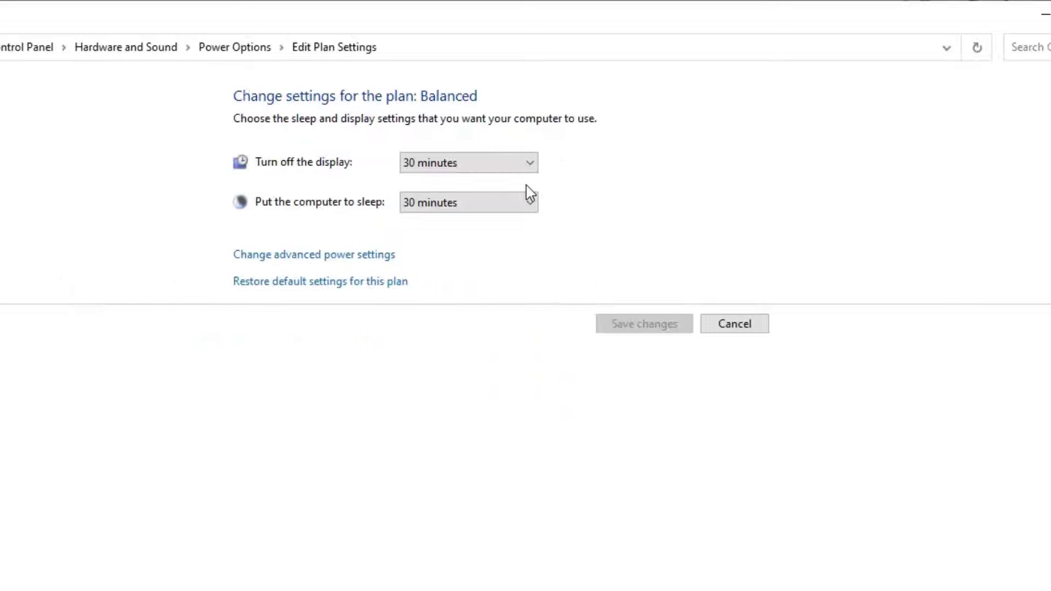
Step: Set USB selective suspend to Disabled in the Balanced plan's advanced power settings and apply it
left_click(251, 255)
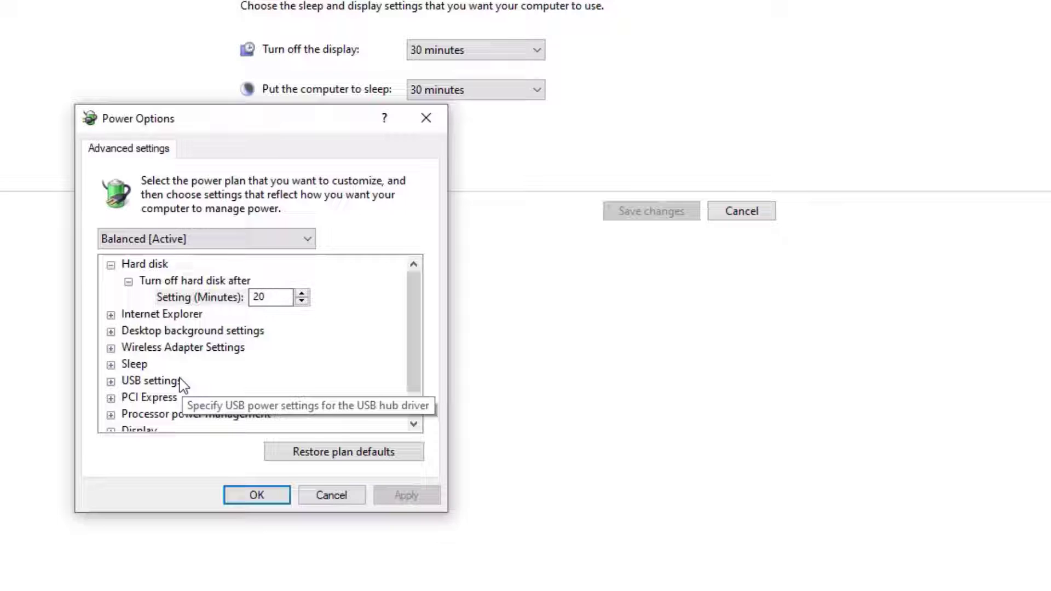
double_click(134, 383)
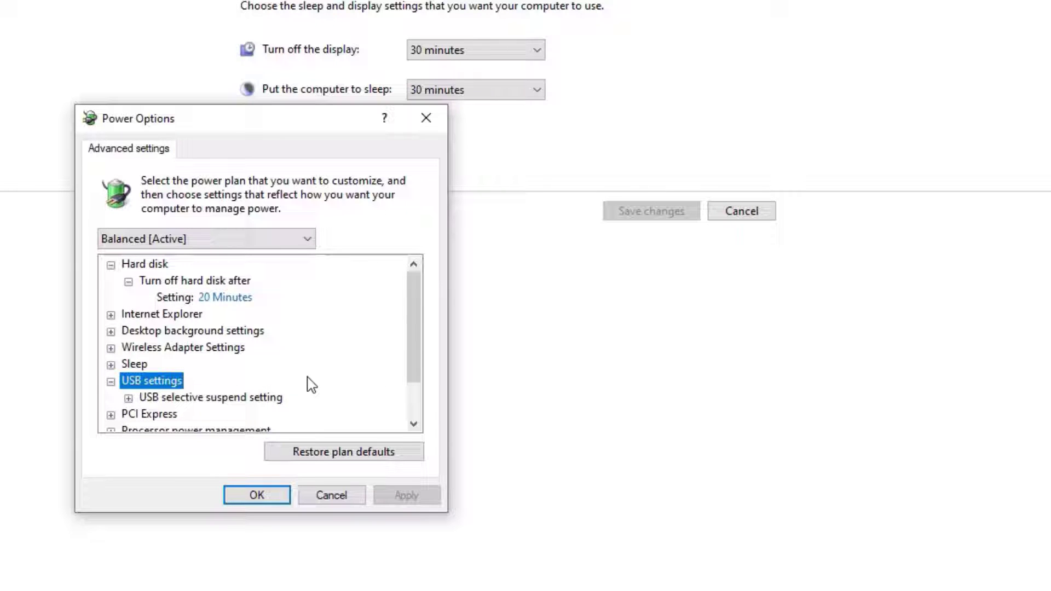
double_click(171, 400)
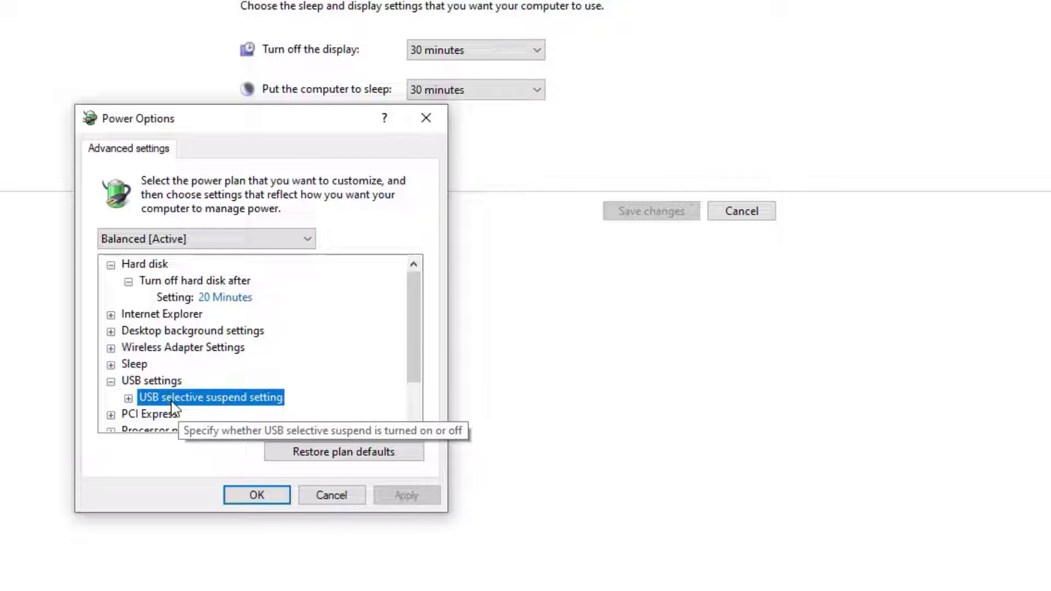
scroll(214, 334, "down", 2)
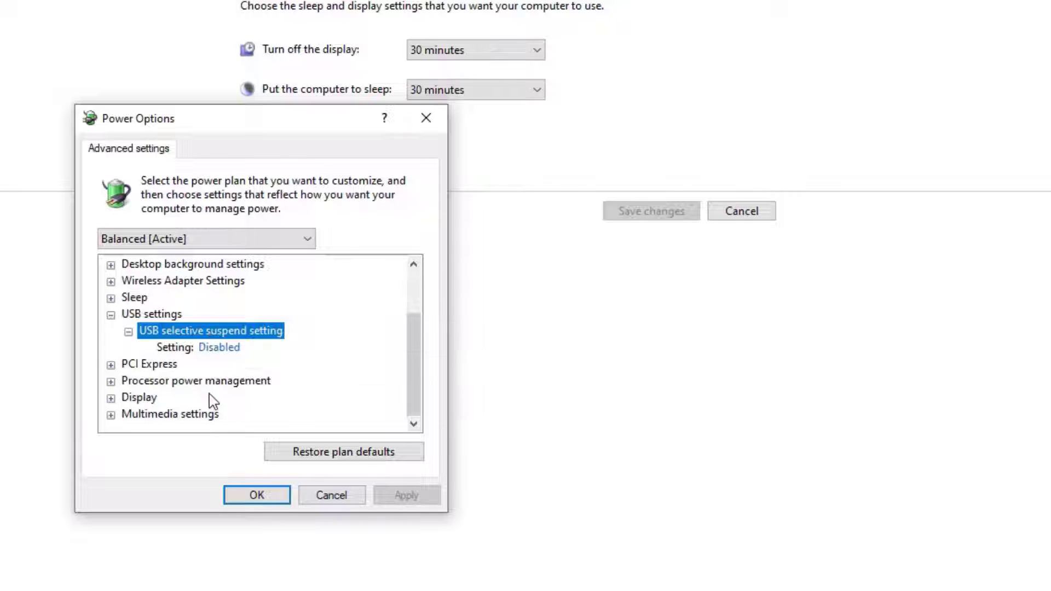
left_click(219, 351)
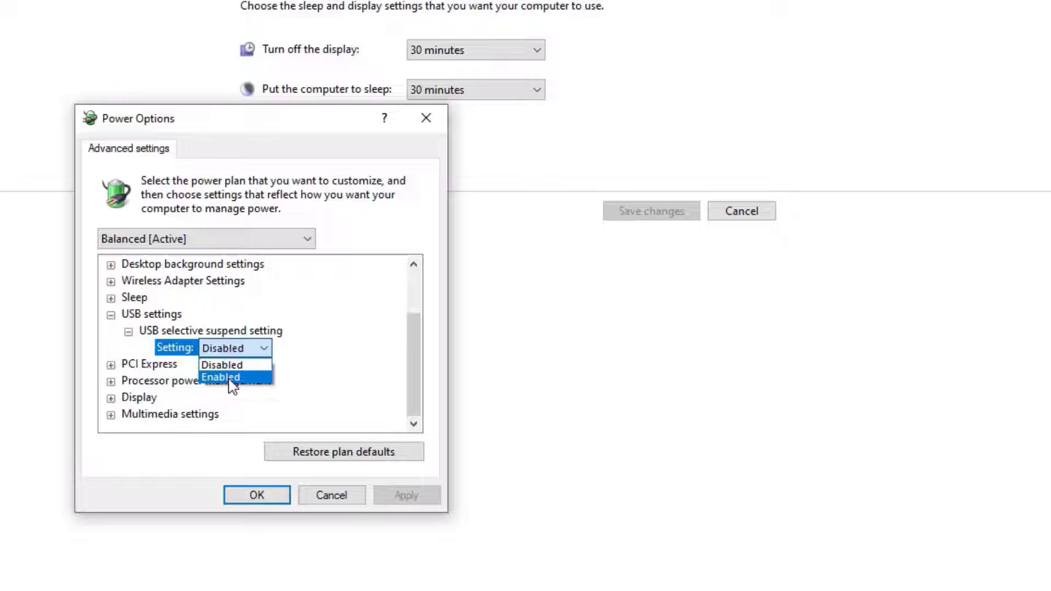
left_click(227, 368)
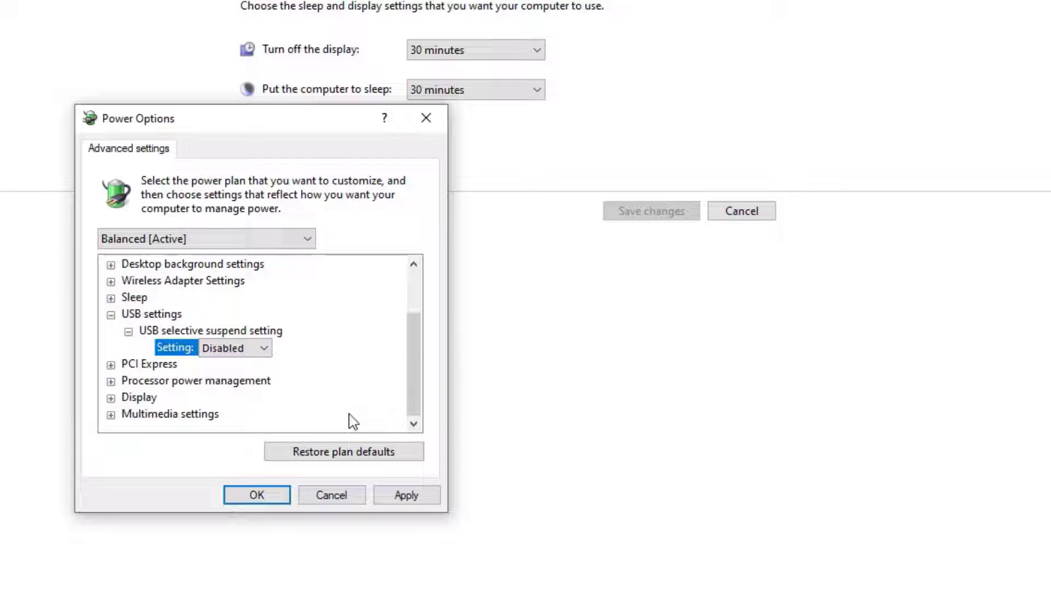
left_click(403, 497)
left_click(261, 496)
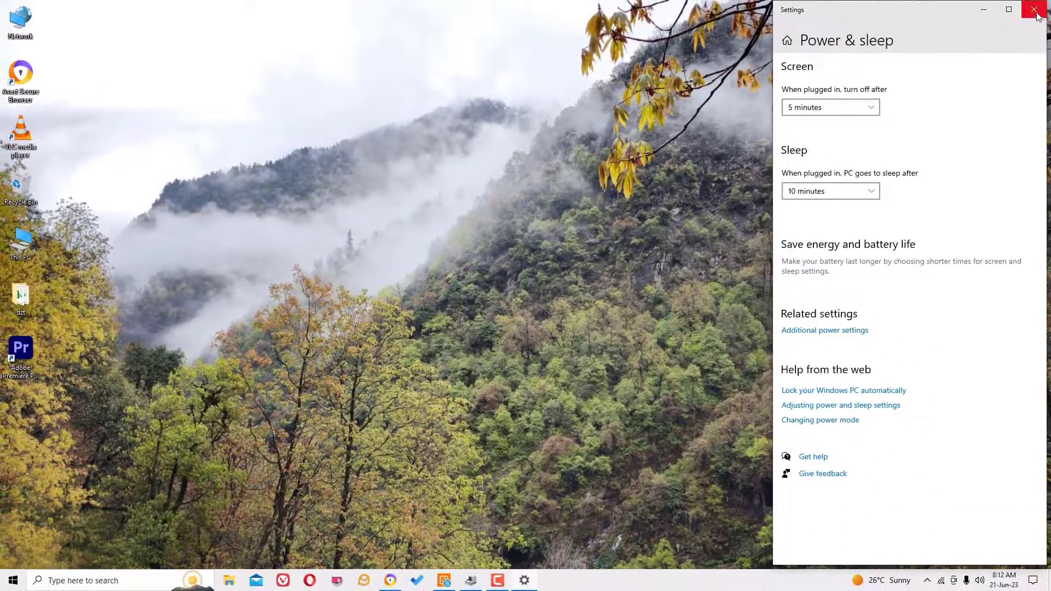
Step: Close the Power & sleep Settings window
left_click(1036, 8)
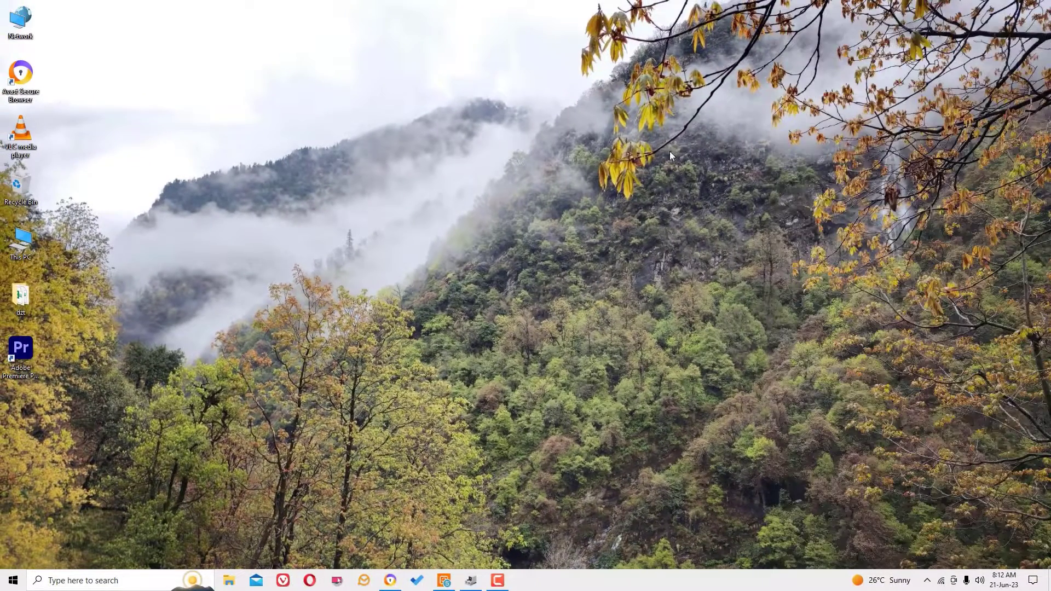